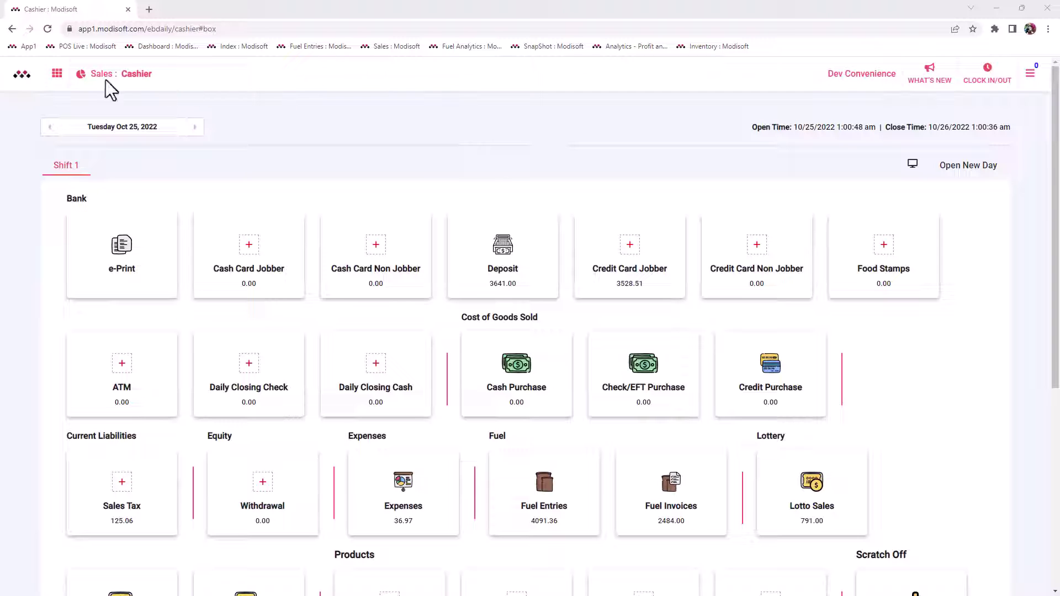
Open the apps grid beside the Sales : Cashier title to list all modules and recent views
left_click(57, 76)
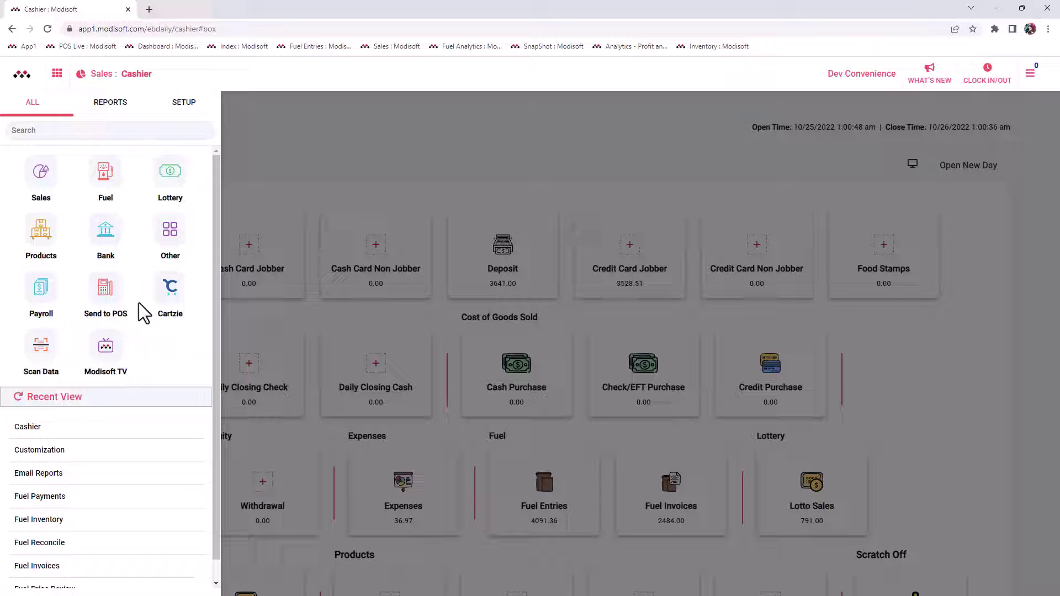
Go to Setup > Settings > Customization to reach the Page Permission screen
left_click(185, 108)
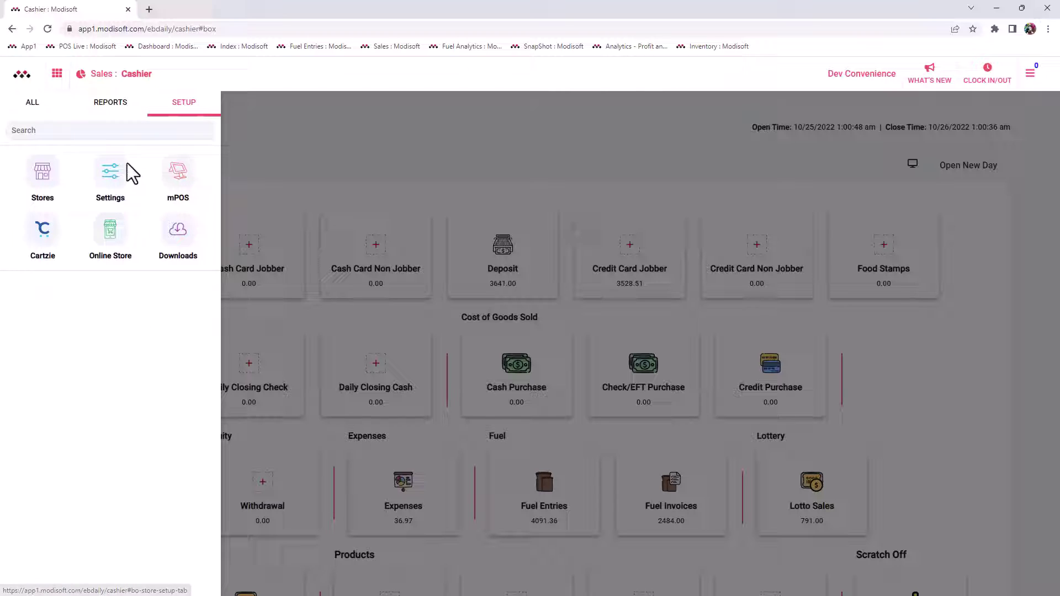
left_click(111, 174)
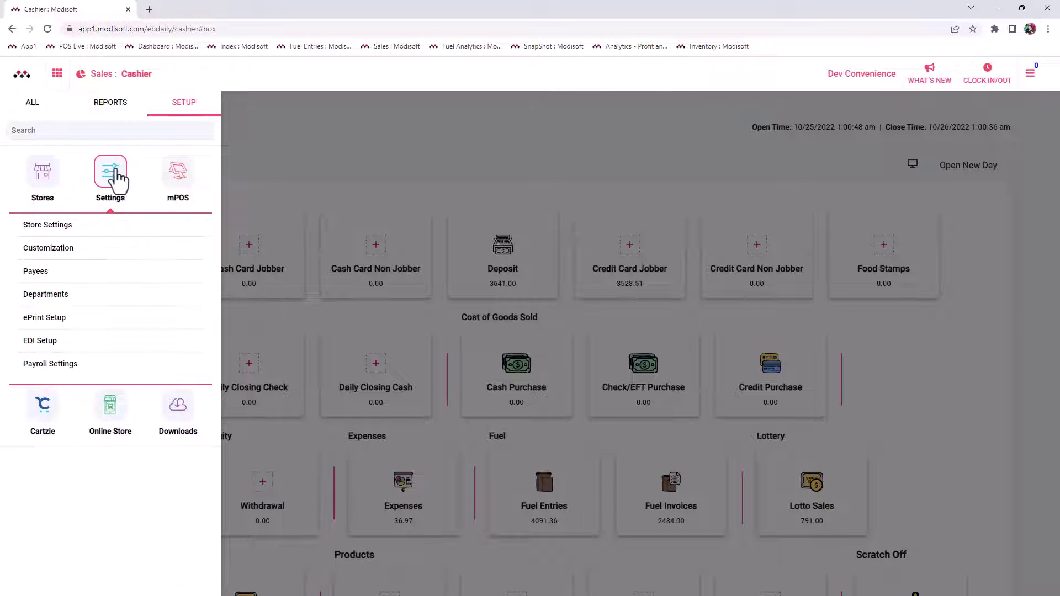
left_click(54, 257)
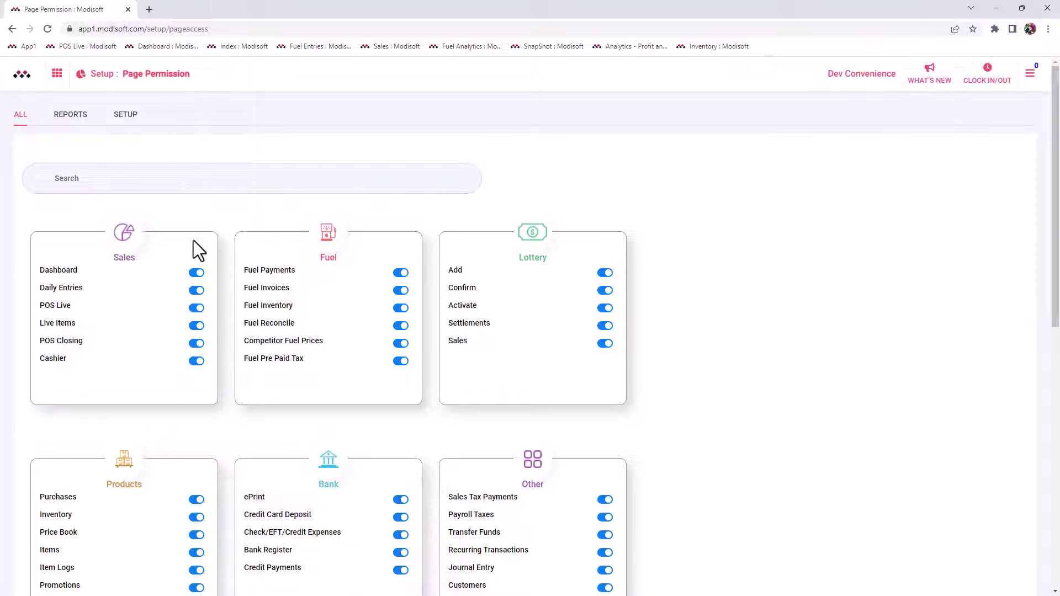
scroll(203, 234, "down", 2)
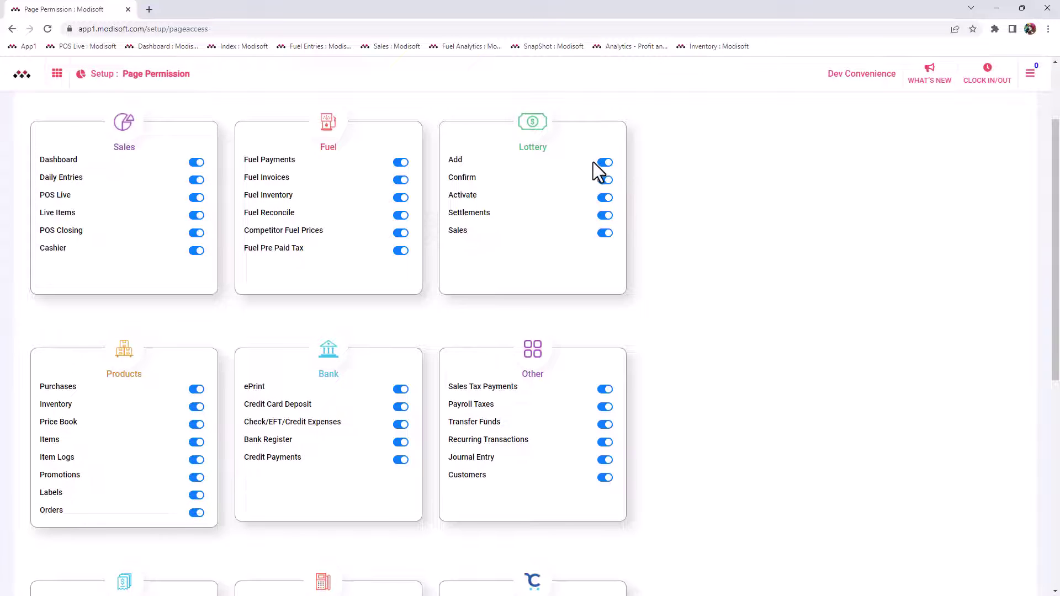
scroll(550, 165, "down", 2)
scroll(535, 157, "down", 2)
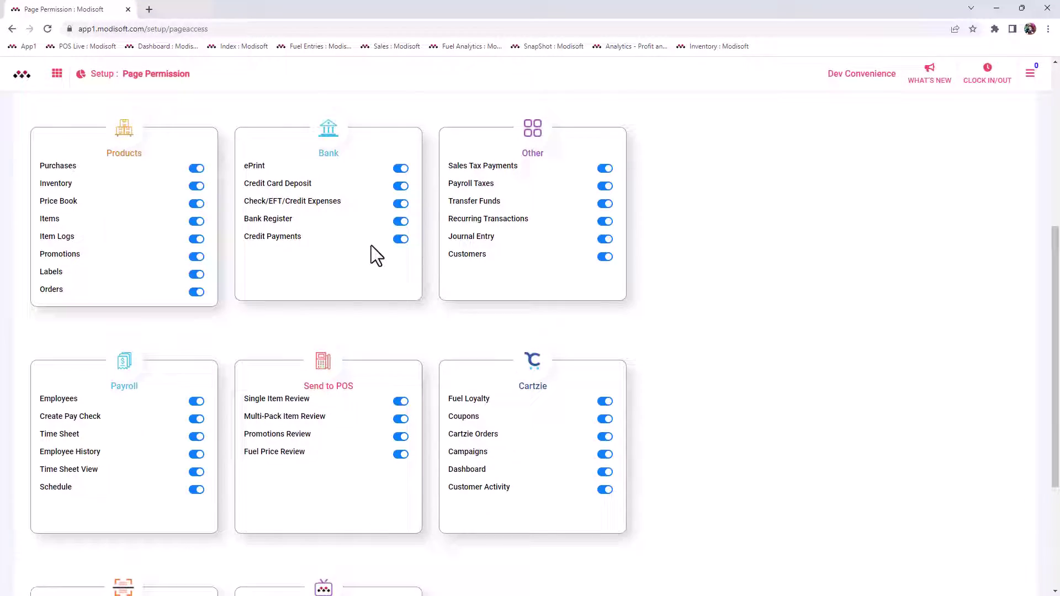
scroll(372, 253, "up", 4)
scroll(366, 253, "up", 1)
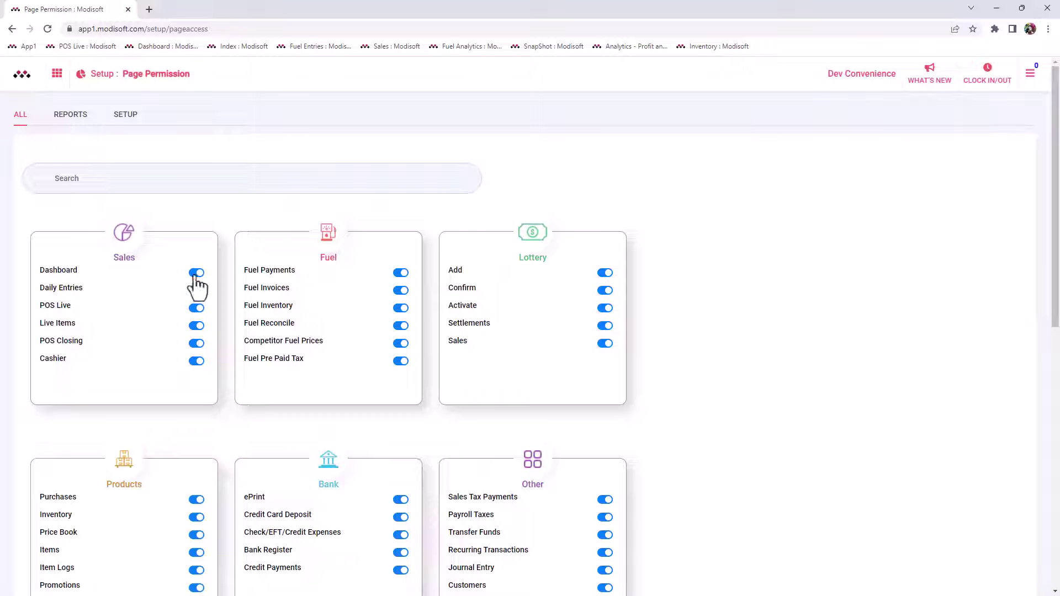
Switch off the Sales pages Dashboard, Daily Entries, POS Live and Cashier
left_click(199, 287)
left_click(198, 290)
left_click(197, 363)
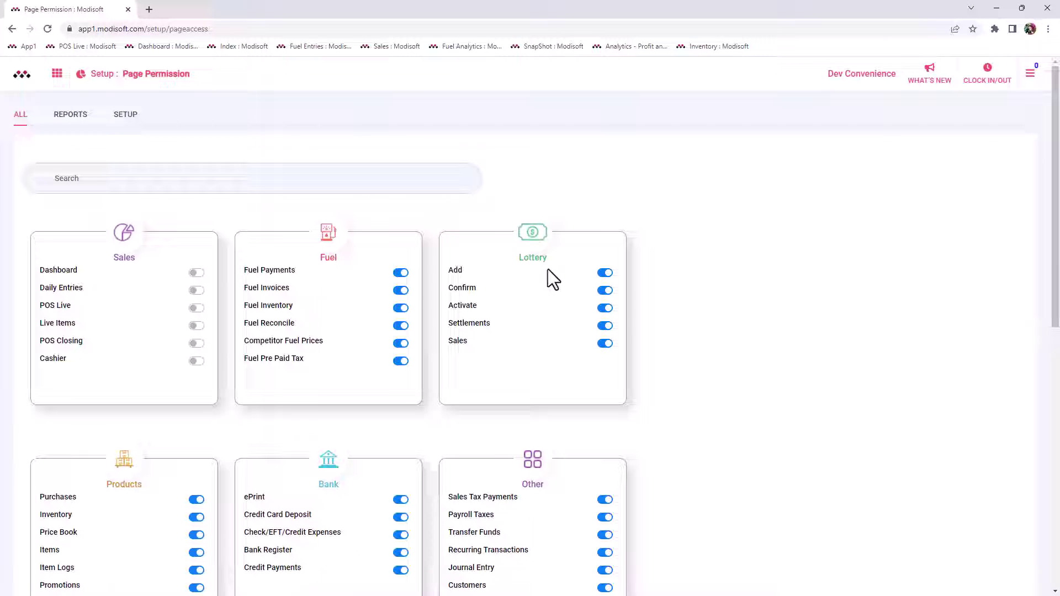
scroll(514, 280, "down", 2)
scroll(308, 324, "down", 1)
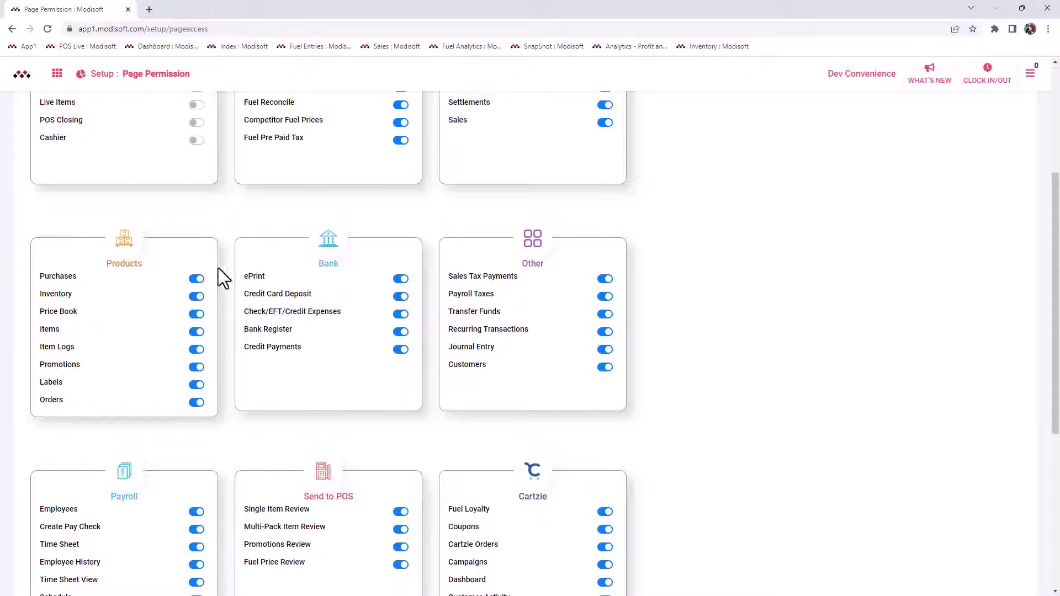
Switch off Products pages Purchases, Inventory, Item Logs, Promotions, Labels and Orders, keeping Price Book
left_click(198, 280)
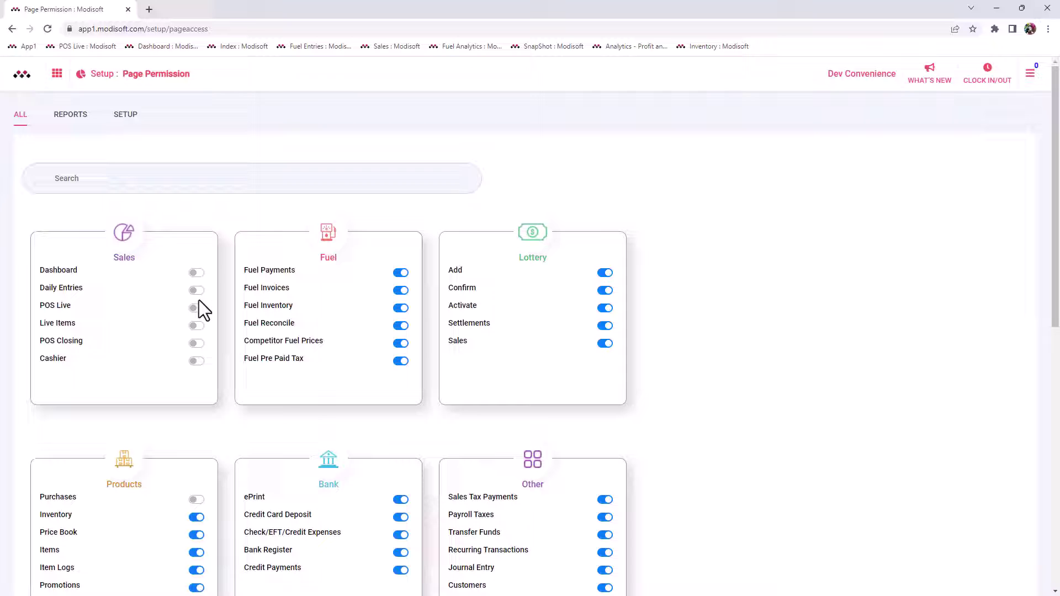
scroll(205, 308, "down", 2)
scroll(204, 307, "down", 2)
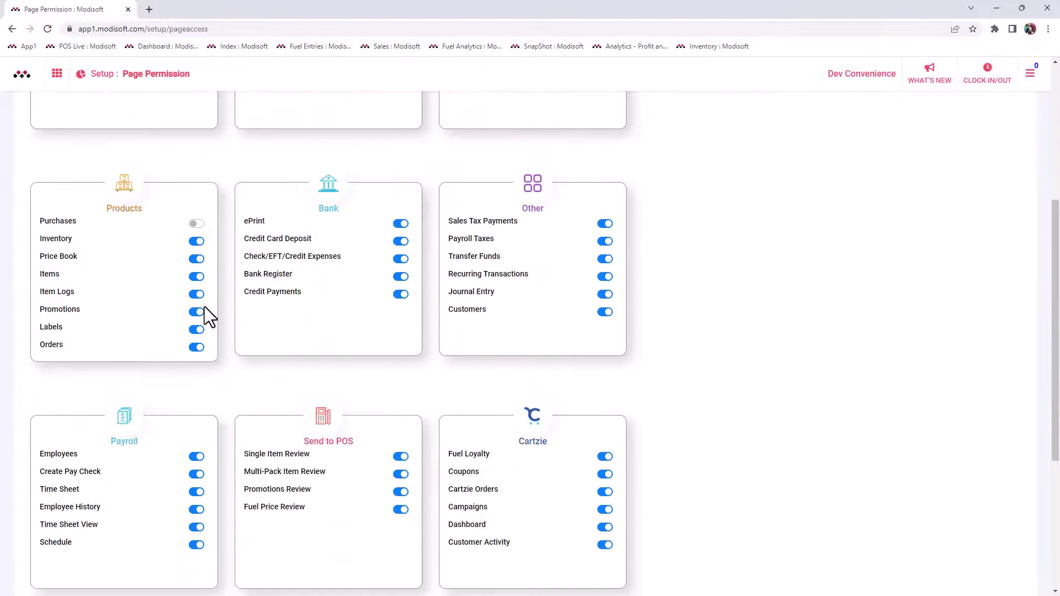
left_click(198, 243)
scroll(203, 313, "down", 2)
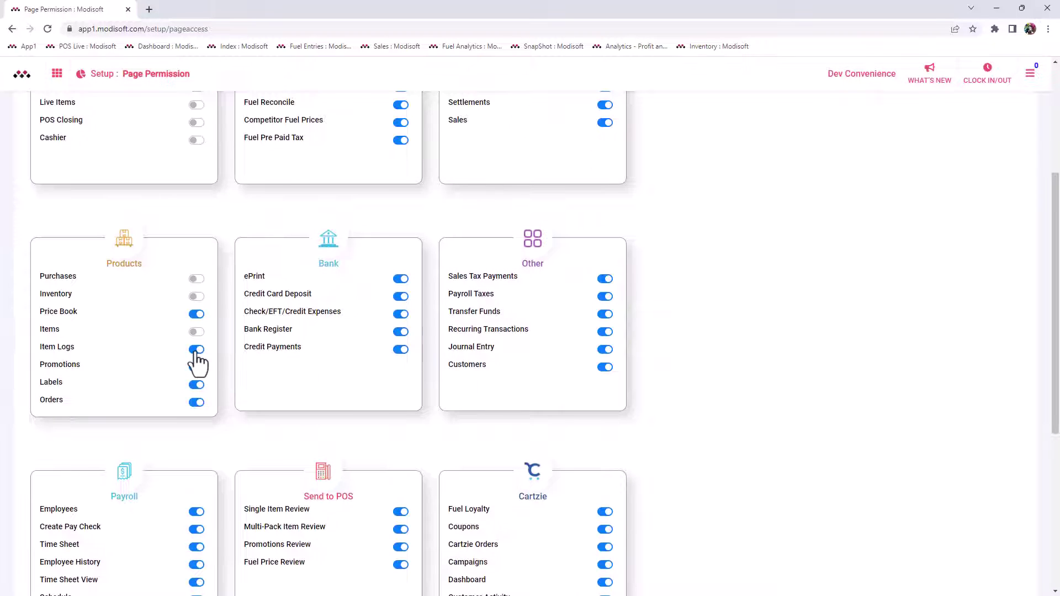
left_click(197, 351)
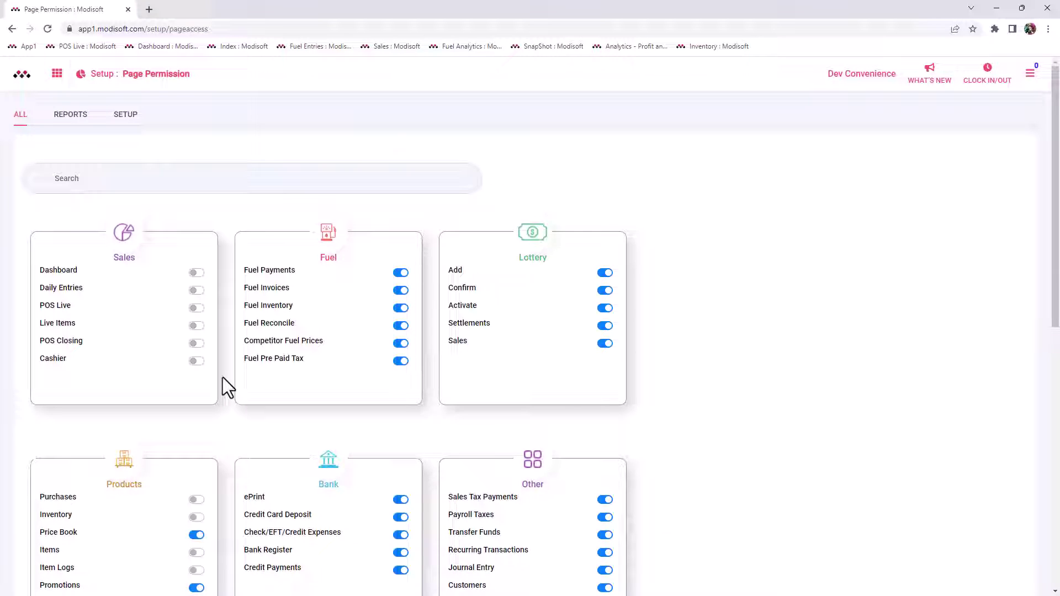
scroll(215, 390, "down", 2)
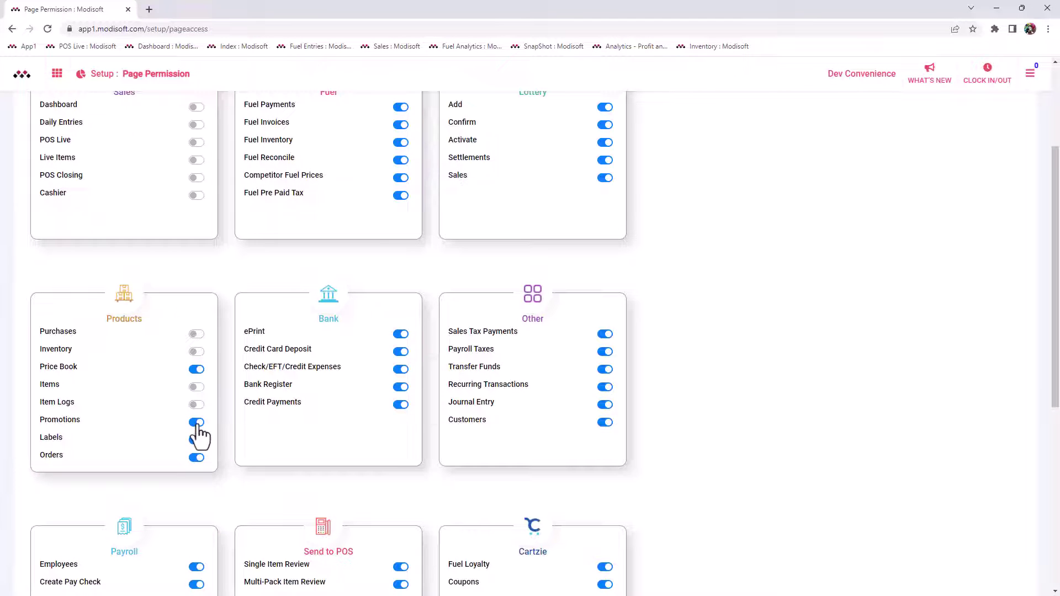
left_click(198, 425)
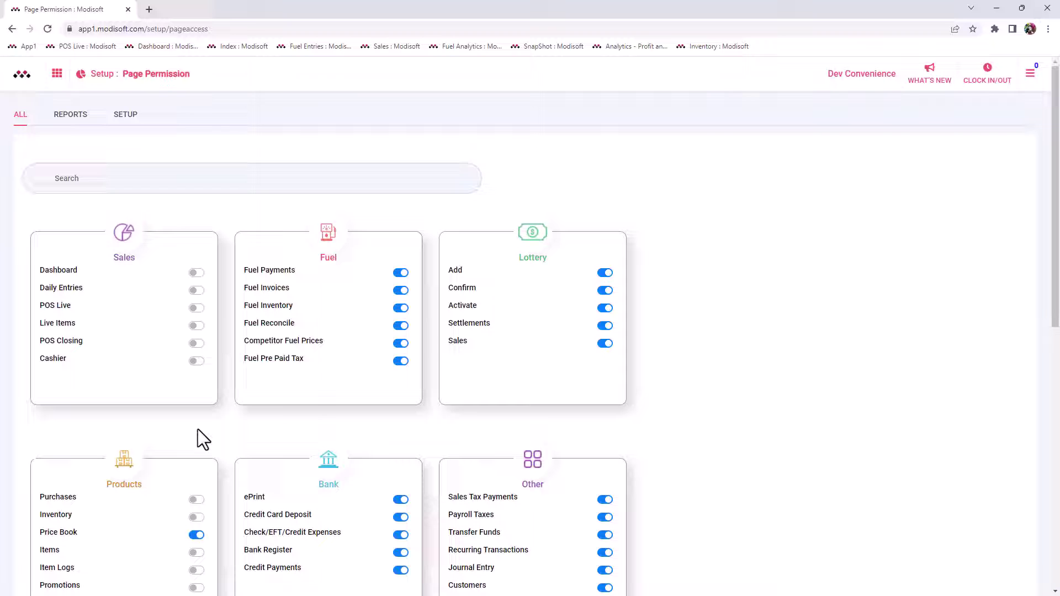
scroll(195, 365, "down", 2)
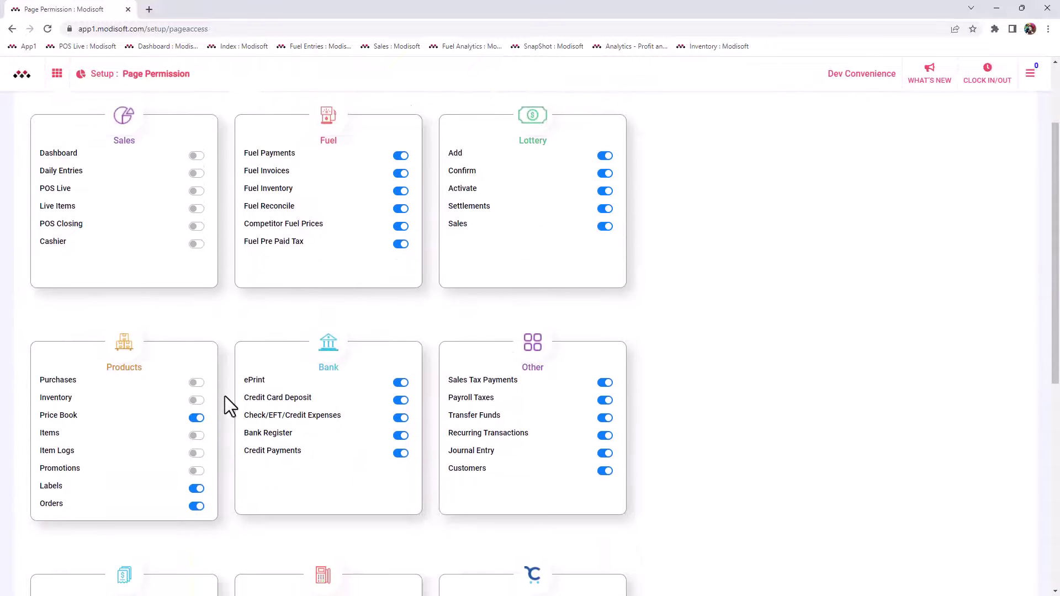
left_click(190, 448)
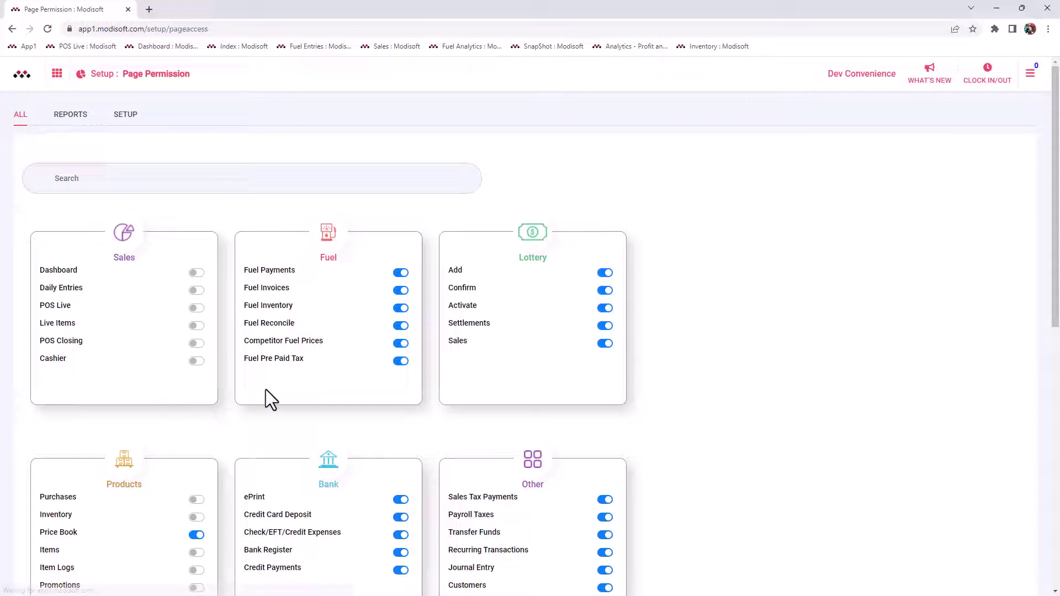
scroll(216, 448, "down", 2)
left_click(198, 458)
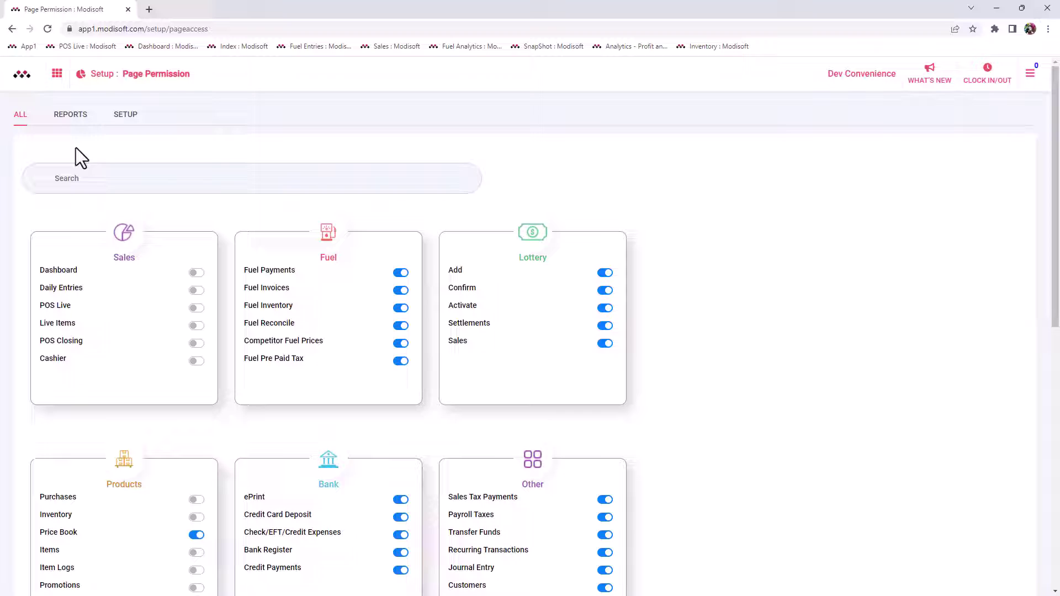
Display the permission cards for all categories
left_click(21, 116)
scroll(316, 185, "down", 1)
scroll(316, 185, "down", 2)
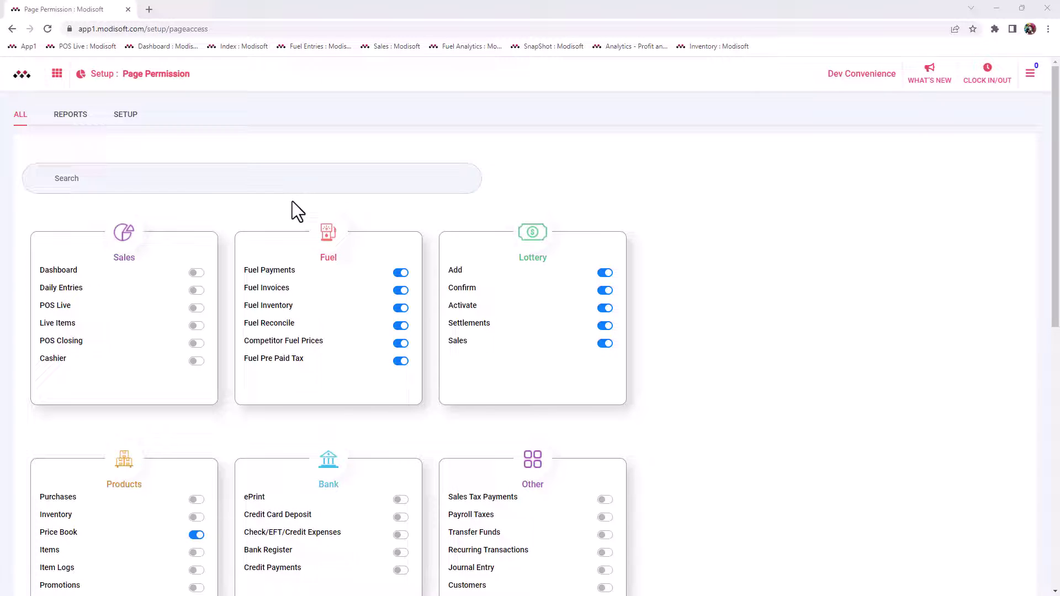
scroll(370, 203, "down", 3)
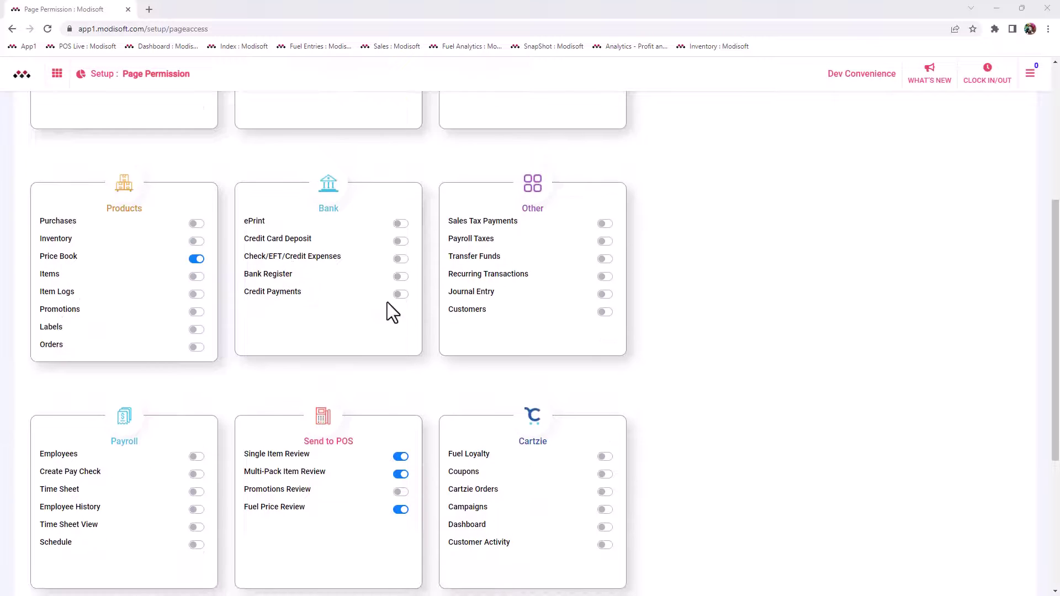
scroll(307, 248, "down", 1)
scroll(213, 391, "down", 1)
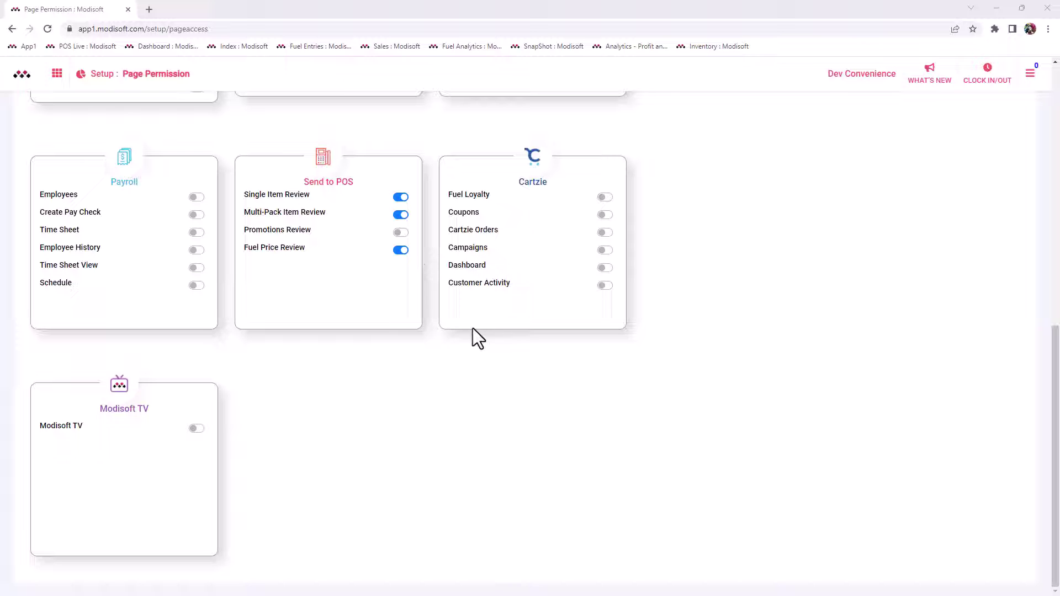
scroll(409, 248, "up", 1)
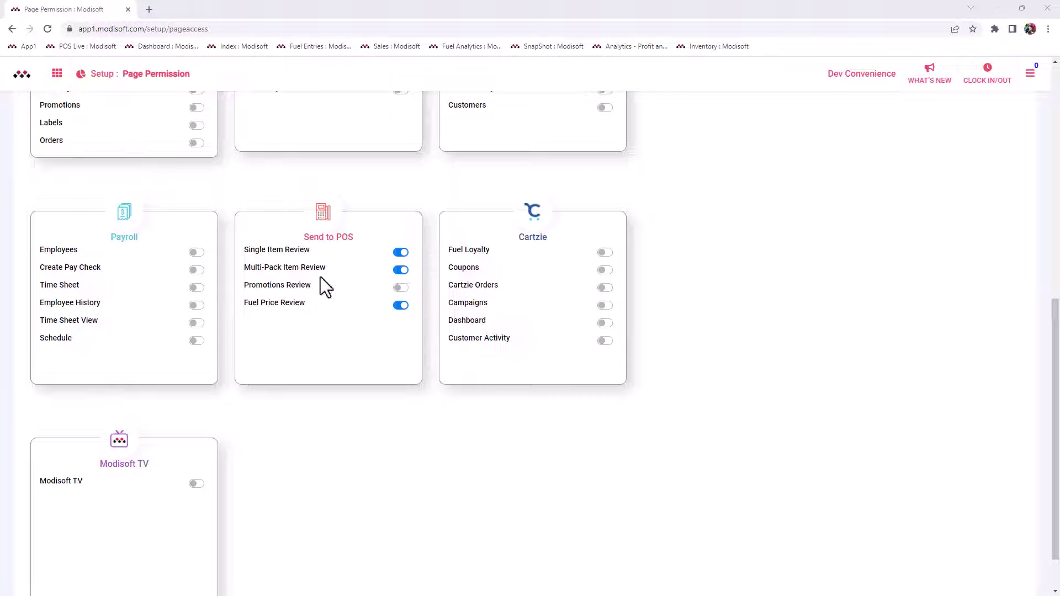
scroll(394, 319, "up", 2)
scroll(401, 323, "up", 2)
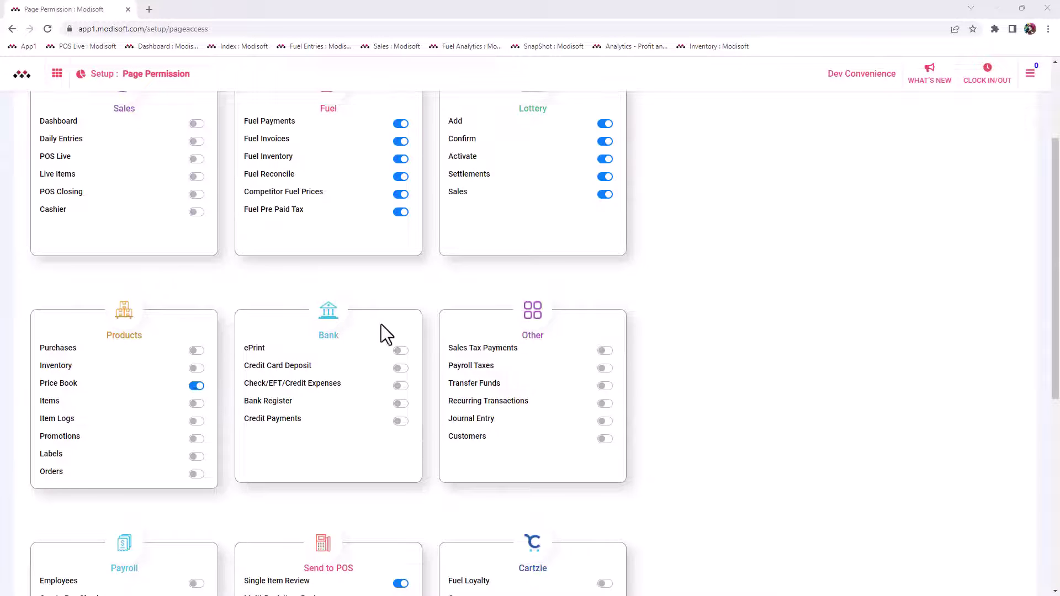
scroll(385, 319, "up", 2)
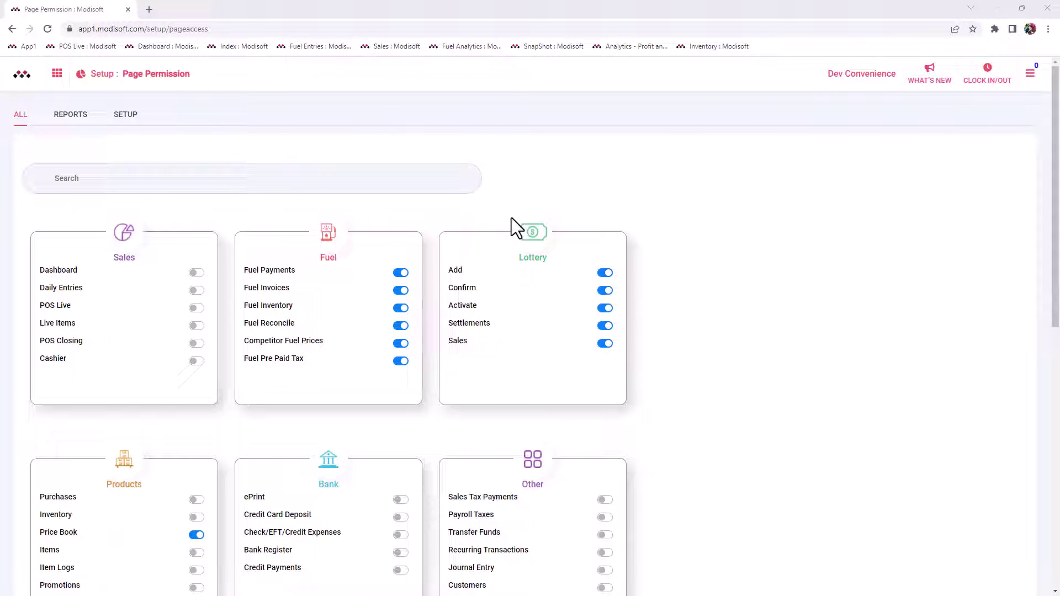
Review the Fuel, Lottery, Products and Send to POS pages in the apps menu
left_click(57, 77)
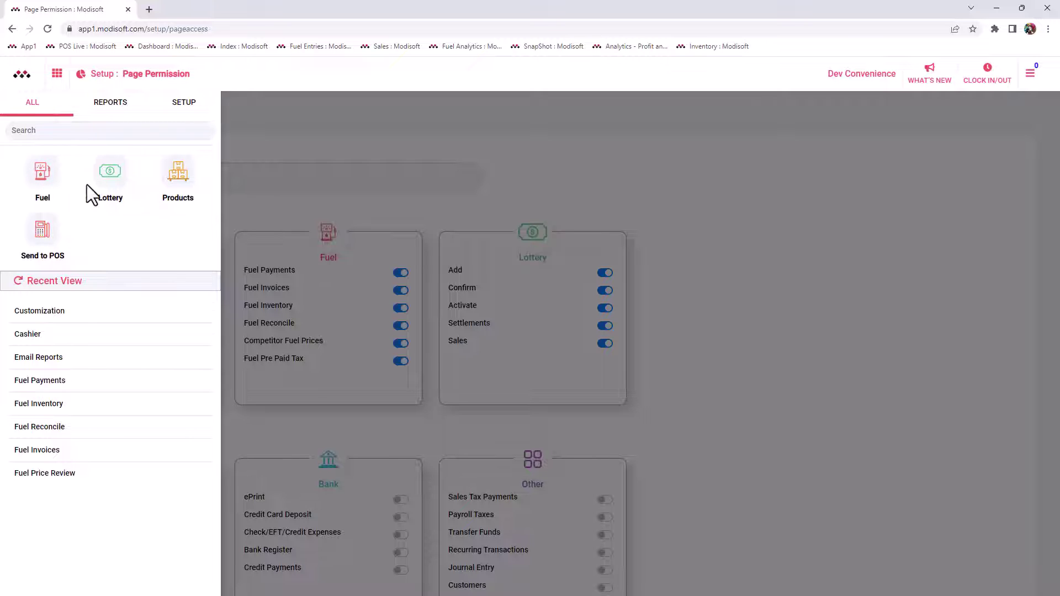
left_click(52, 183)
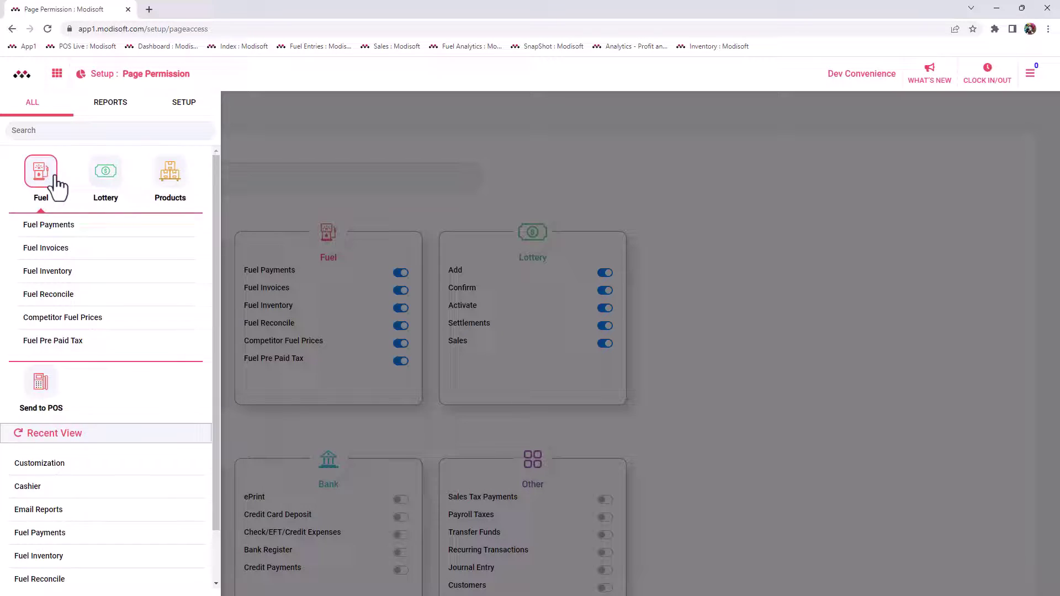
left_click(52, 183)
left_click(107, 183)
left_click(174, 179)
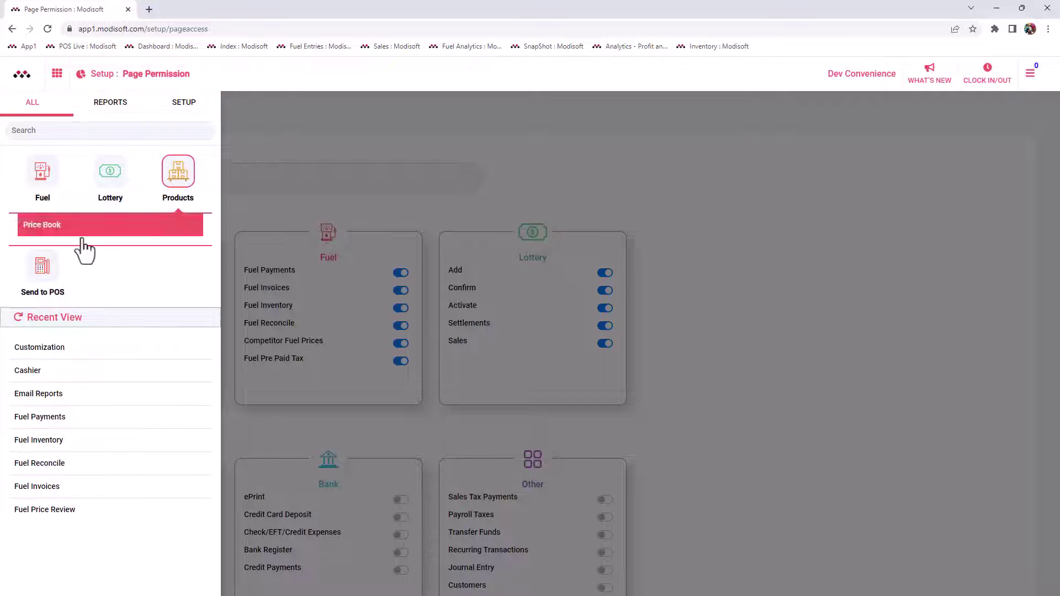
left_click(58, 270)
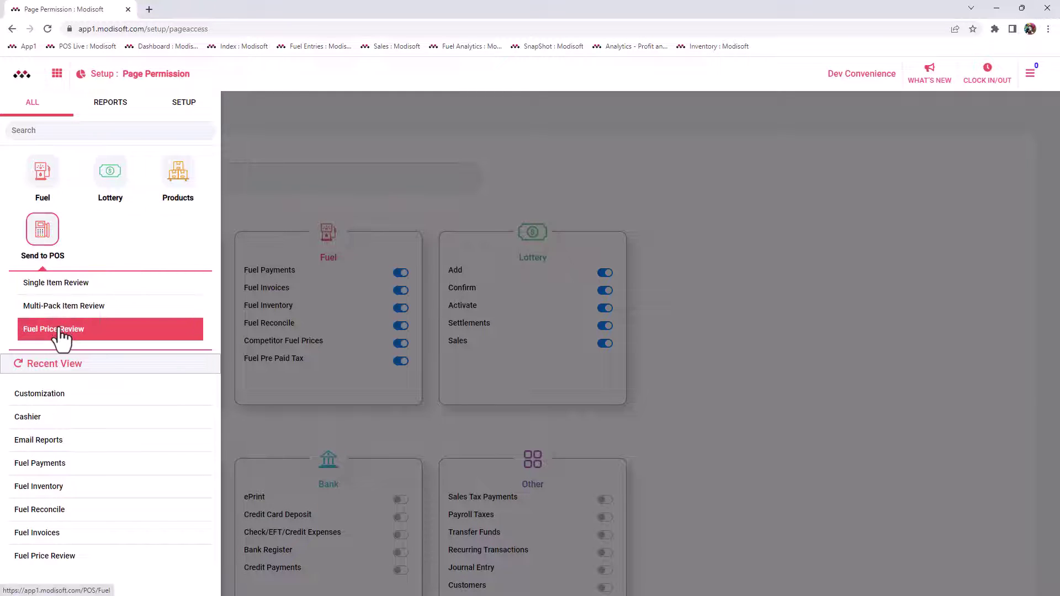
left_click(52, 236)
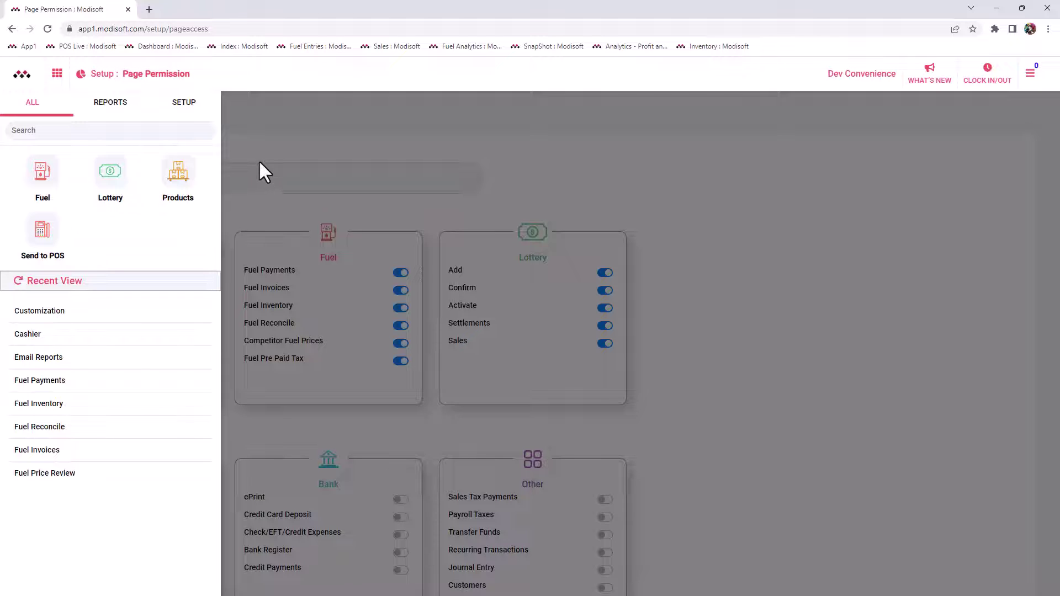
Turn the Purchases and Promotions permissions back on in the Products card
left_click(258, 160)
scroll(249, 168, "down", 3)
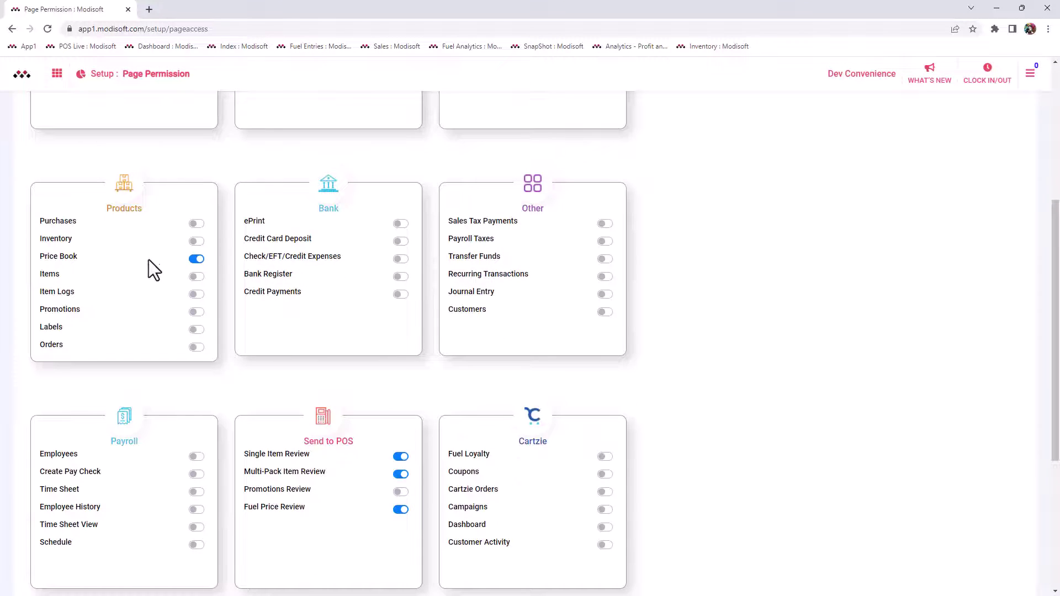
left_click(196, 224)
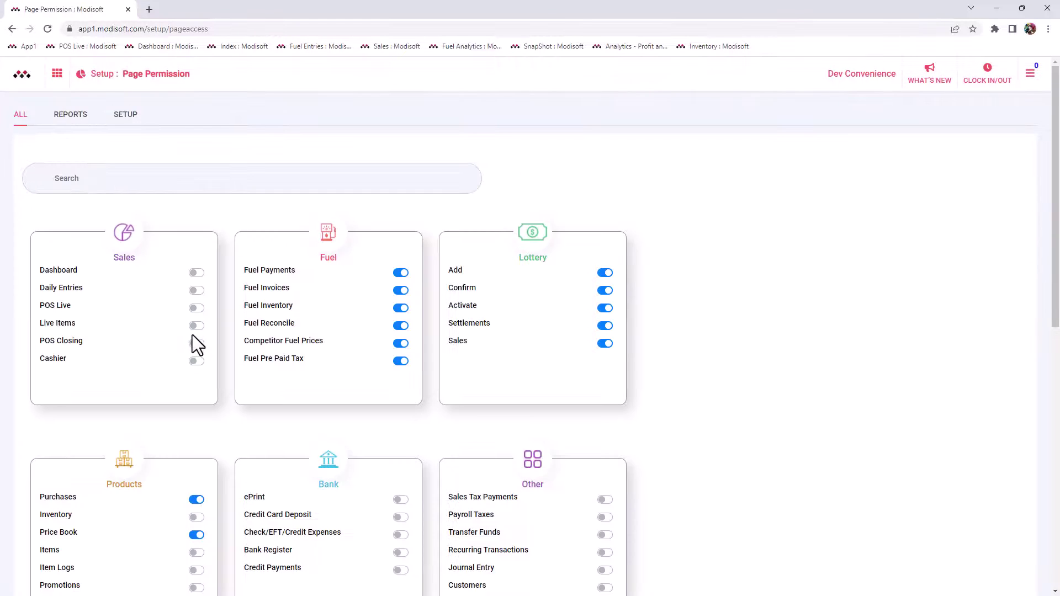
scroll(199, 348, "down", 4)
left_click(196, 253)
left_click(58, 74)
left_click(176, 171)
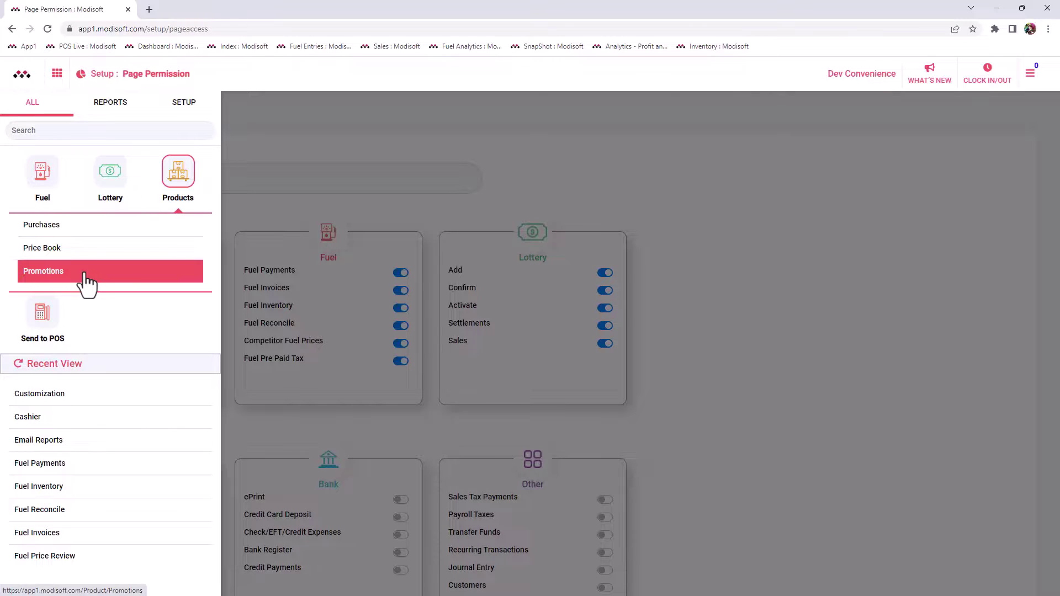
left_click(702, 185)
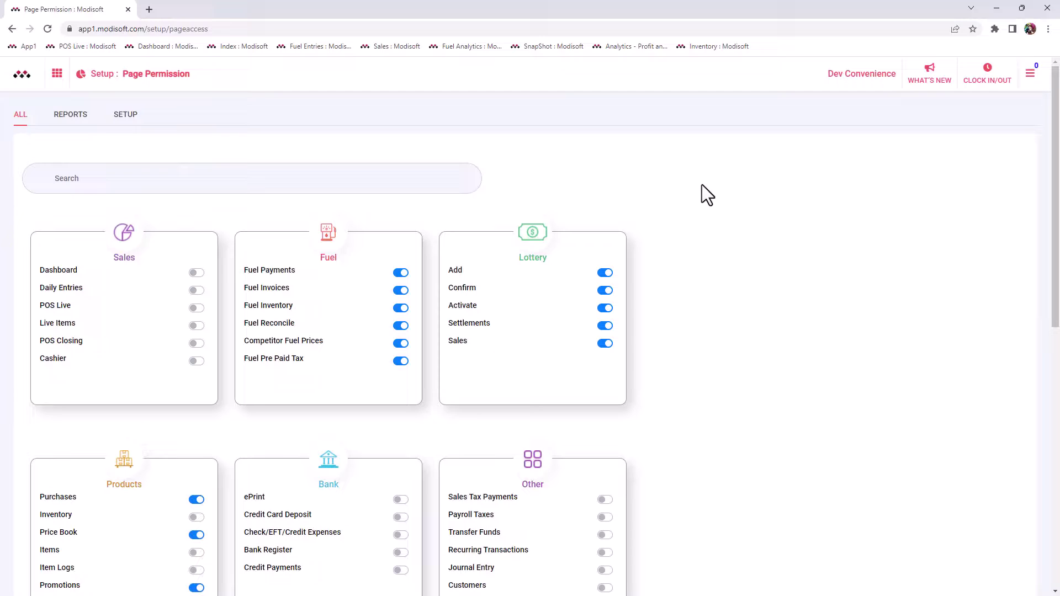